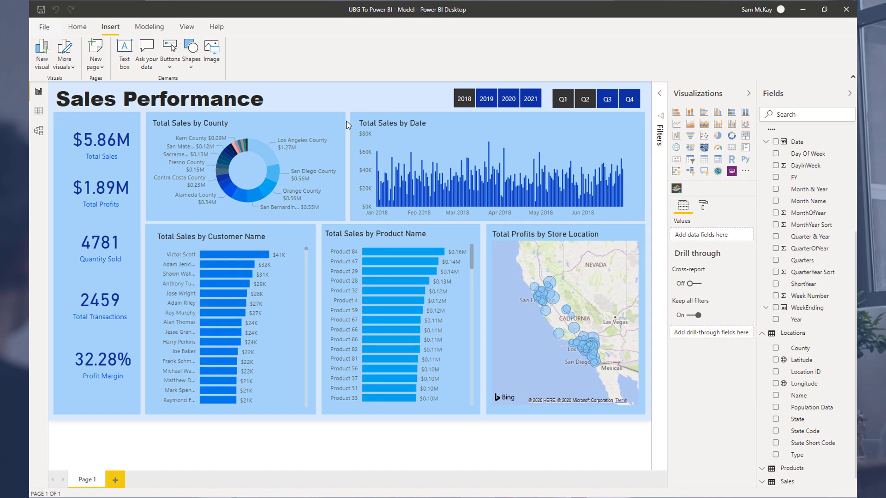
# Stretch the County donut chart down to the guide and trim its background shape to match
pyautogui.click(269, 127)
pyautogui.moveTo(335, 213); pyautogui.dragTo(334, 220)
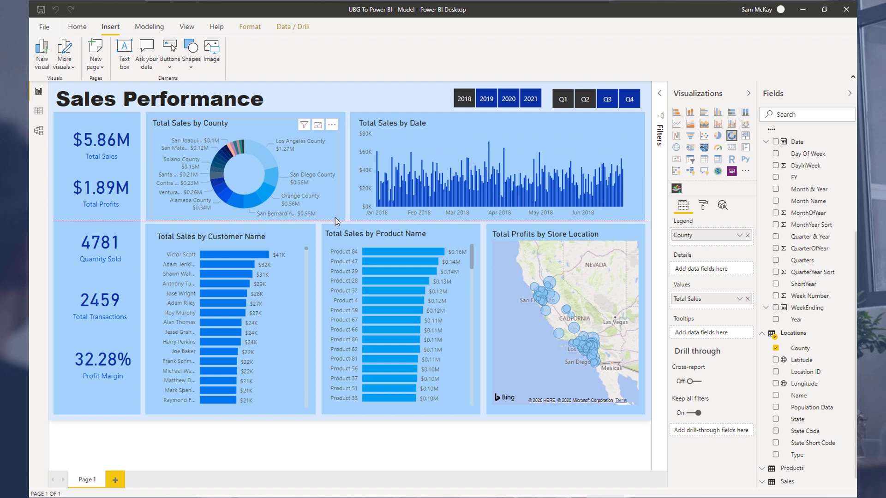
pyautogui.click(342, 218)
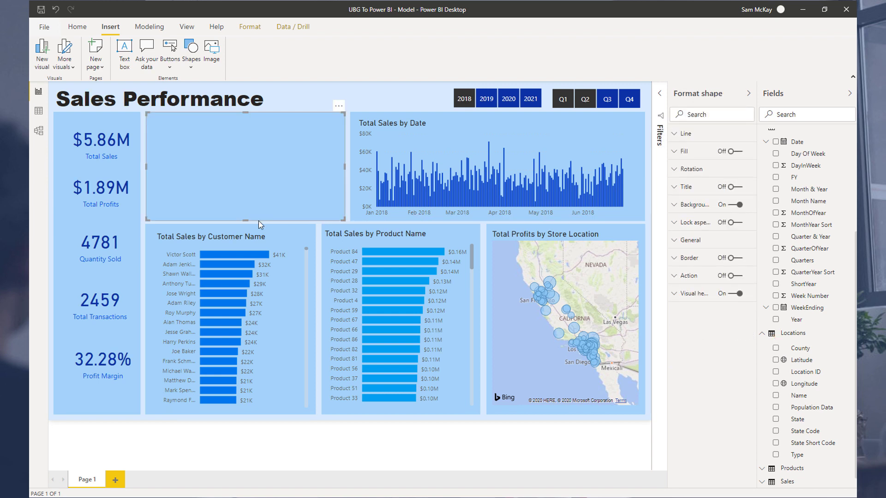
pyautogui.moveTo(245, 219); pyautogui.dragTo(254, 215)
# Shorten the Date chart, realign the donut's background bottom, and enlarge the donut to fill it
pyautogui.click(465, 144)
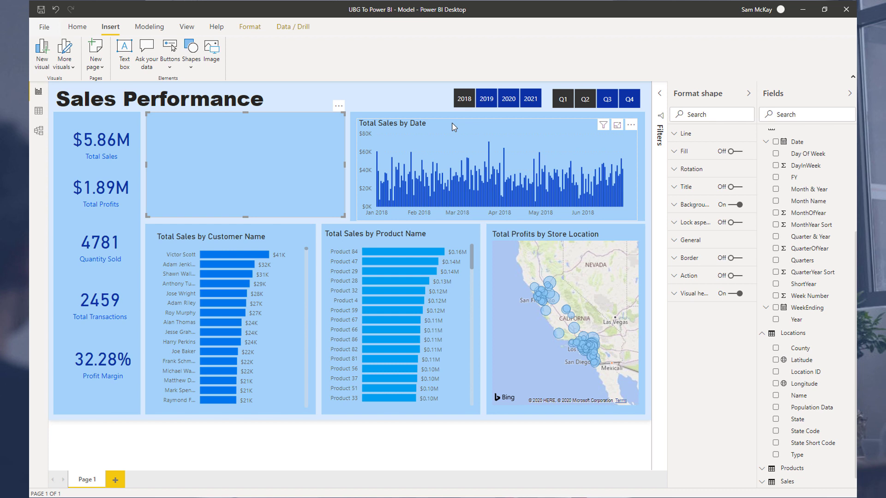
pyautogui.moveTo(498, 217); pyautogui.dragTo(498, 214)
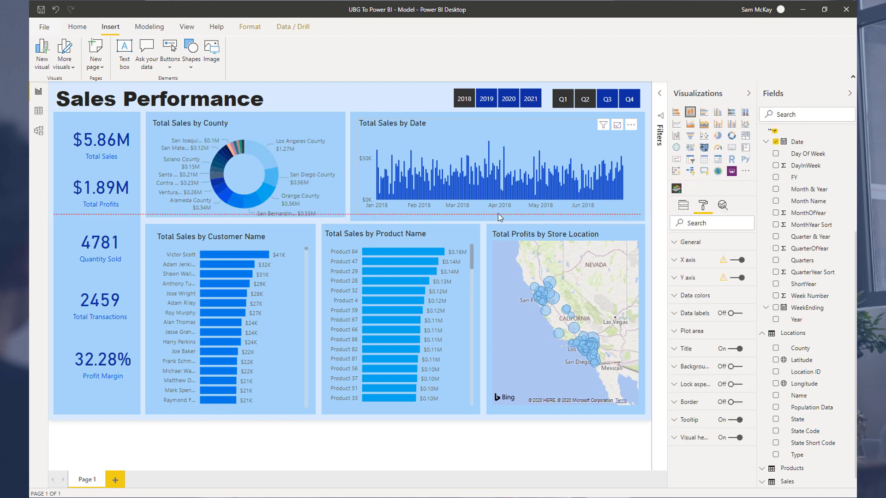
pyautogui.click(242, 211)
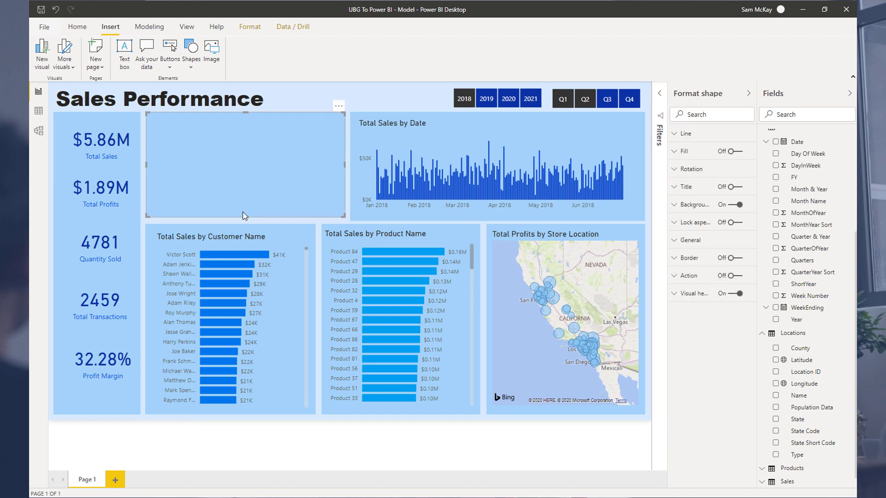
pyautogui.moveTo(242, 212); pyautogui.dragTo(249, 222)
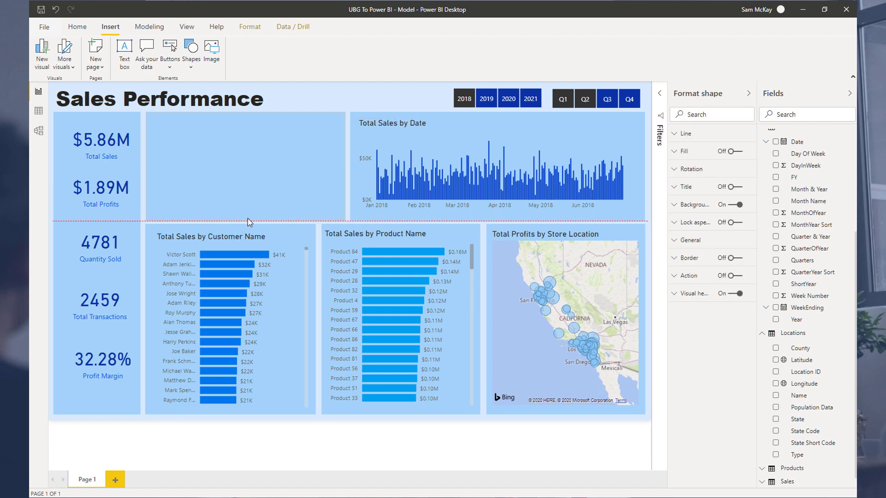
pyautogui.click(382, 94)
pyautogui.moveTo(281, 121); pyautogui.dragTo(278, 125)
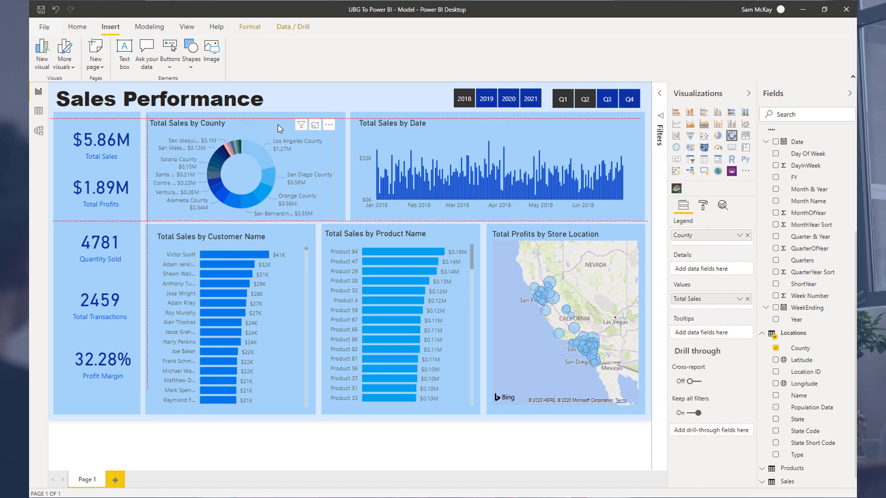
pyautogui.moveTo(331, 119); pyautogui.dragTo(340, 119)
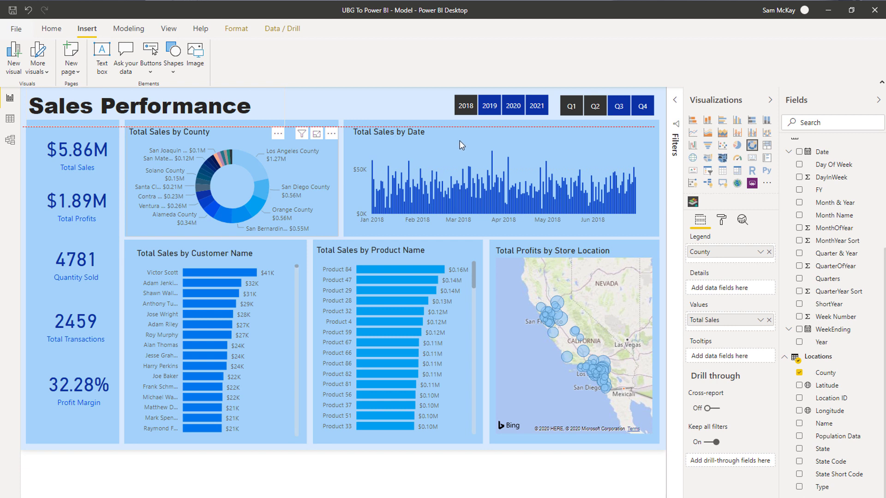
# Inset the Product Name chart's top-left corner and lower its background shape's top edge to the guide
pyautogui.press('Escape')
pyautogui.click(468, 137)
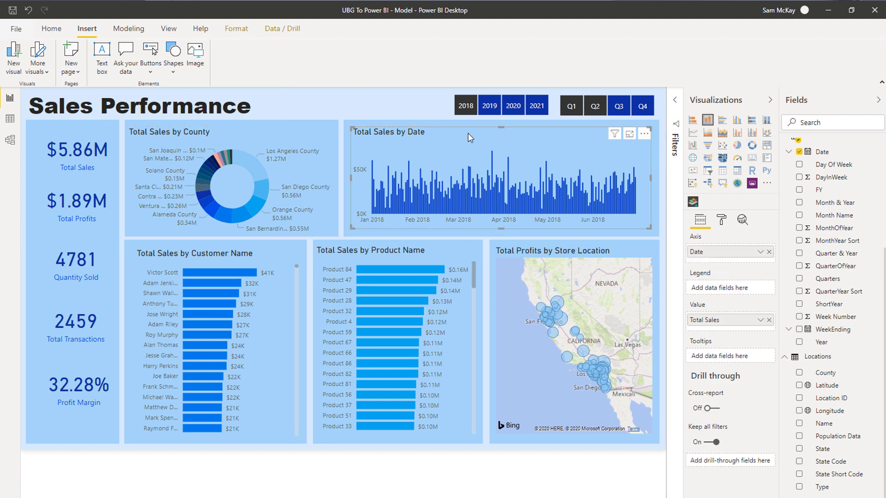
pyautogui.click(362, 254)
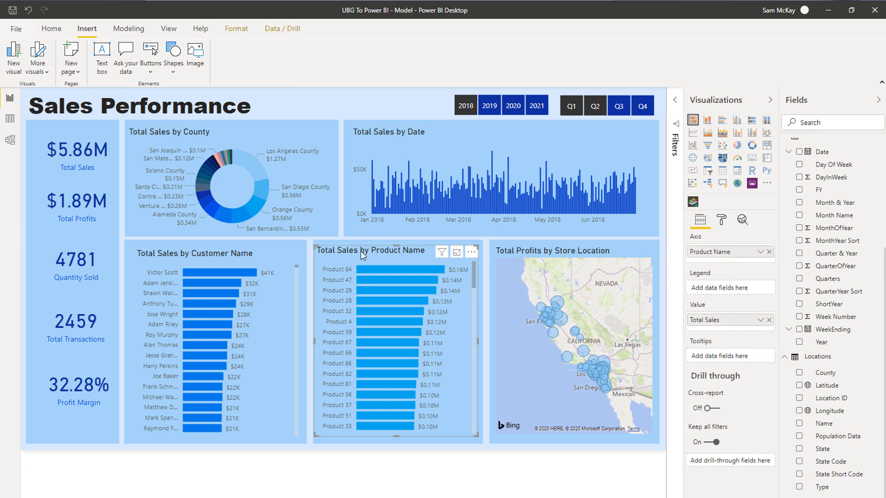
pyautogui.moveTo(317, 245); pyautogui.dragTo(319, 246)
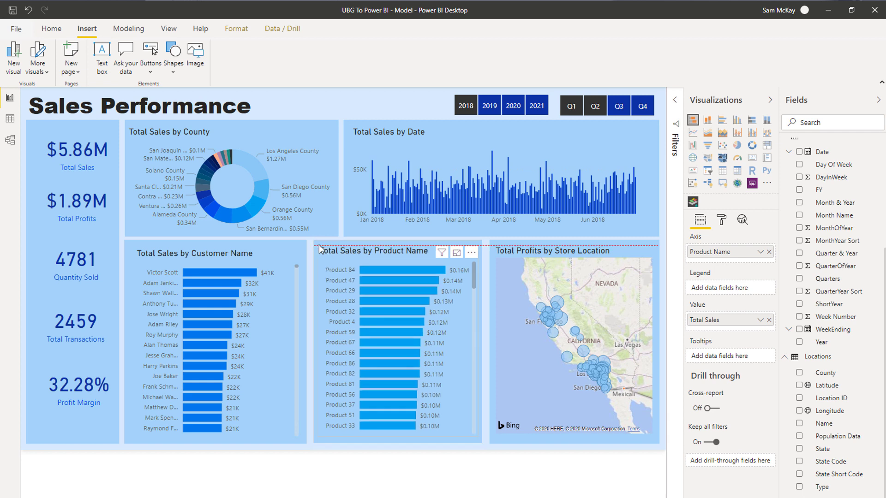
pyautogui.click(331, 242)
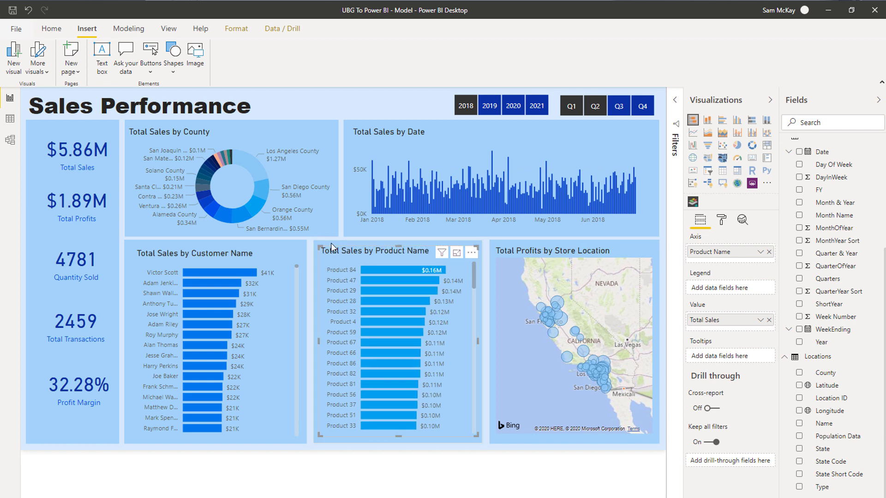
pyautogui.moveTo(395, 241); pyautogui.dragTo(396, 243)
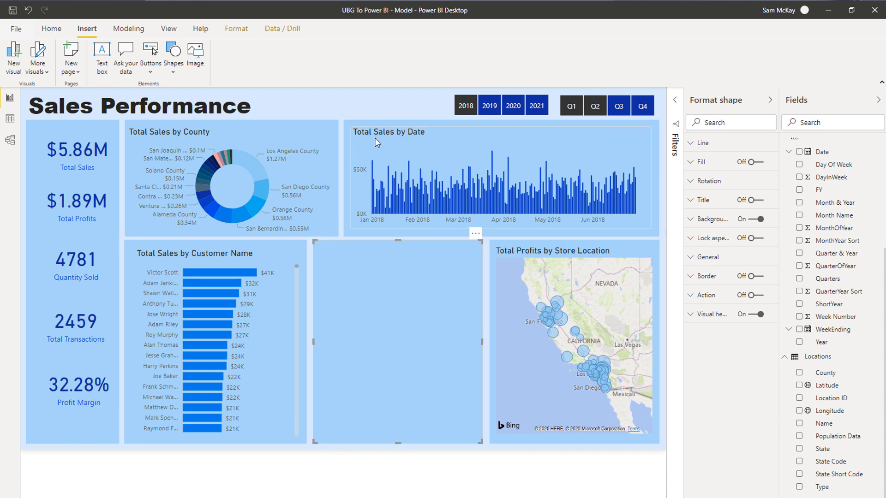
pyautogui.click(388, 104)
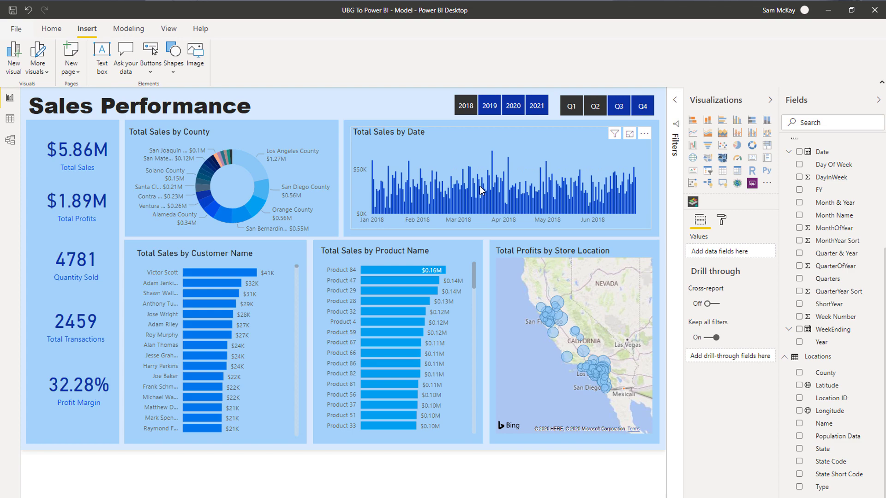
pyautogui.click(244, 249)
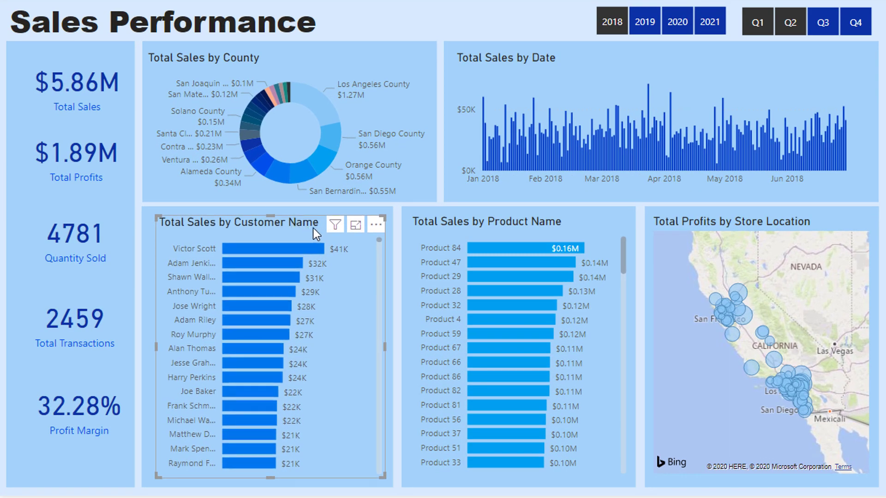
# Align the Customer Name chart's bottom edge to the guide, then select both quarter and year slicers
pyautogui.moveTo(273, 476); pyautogui.dragTo(277, 478)
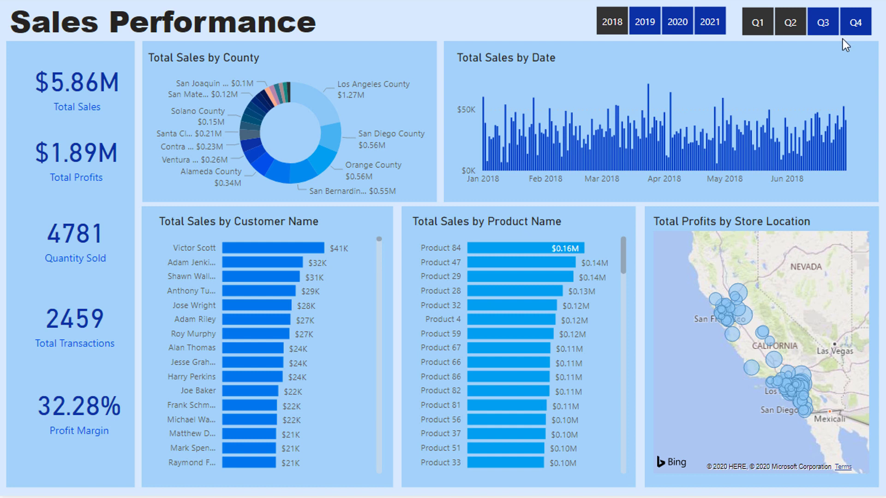
pyautogui.click(876, 32)
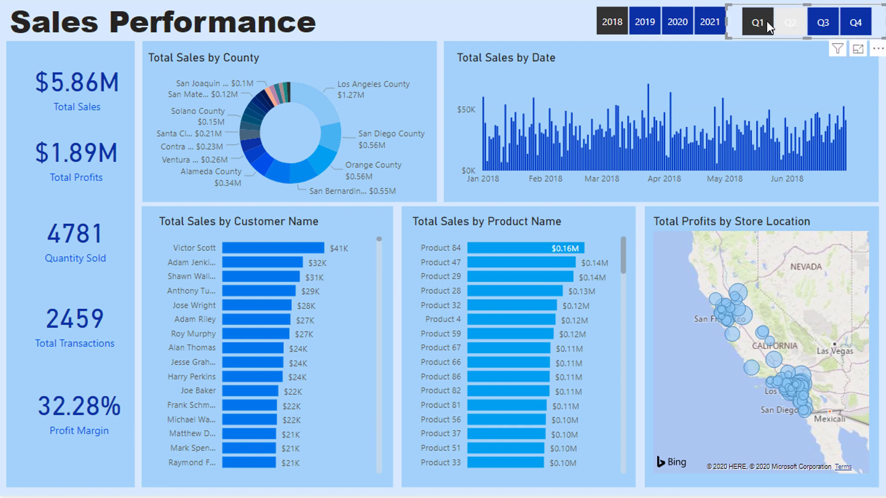
pyautogui.click(665, 35)
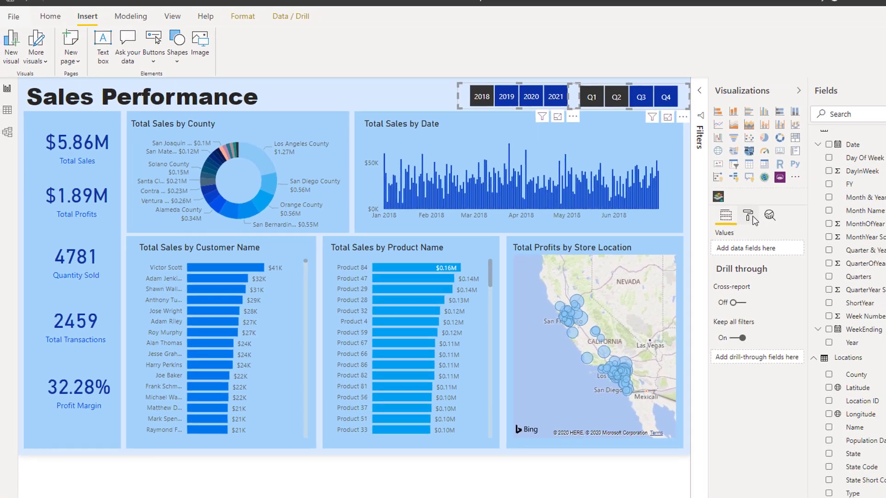
# Change the slicer item background from dark navy to a brighter blue theme colour
pyautogui.click(751, 216)
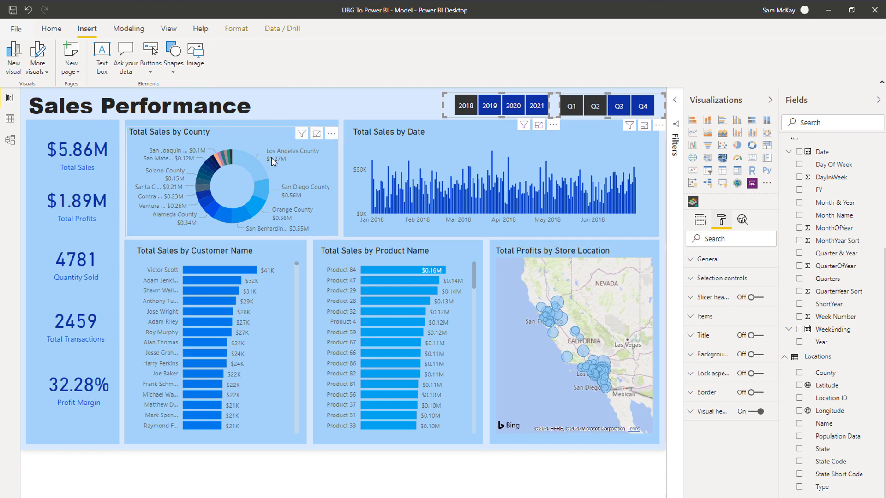
pyautogui.click(703, 317)
pyautogui.click(706, 383)
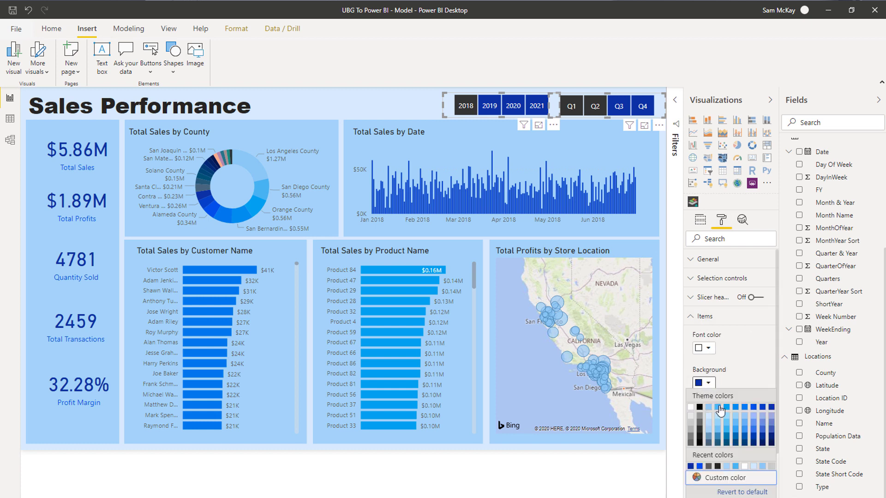
pyautogui.click(709, 407)
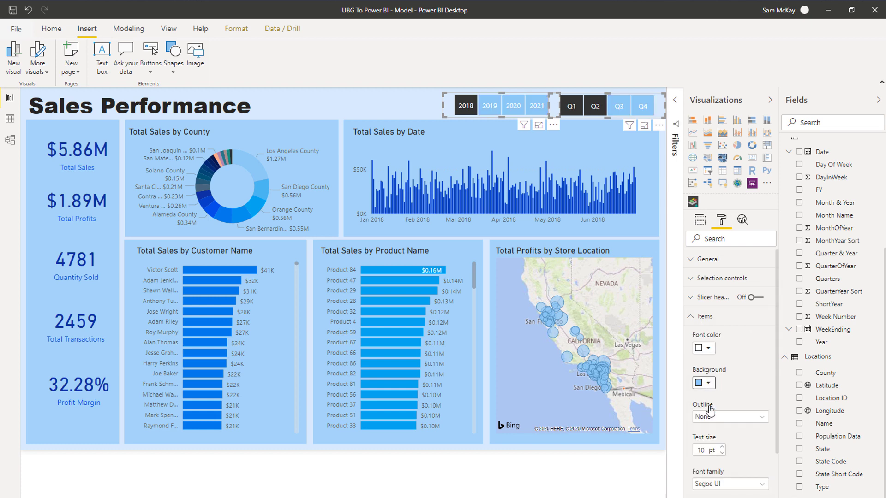
pyautogui.click(706, 383)
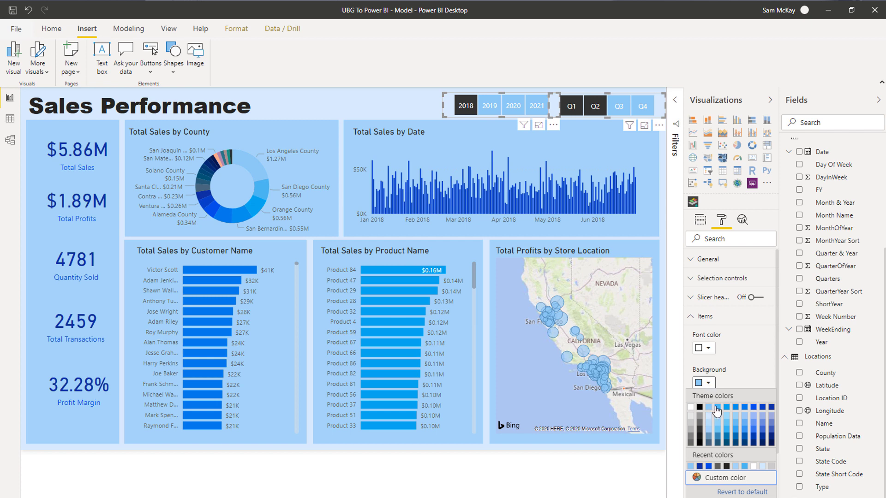
pyautogui.click(717, 407)
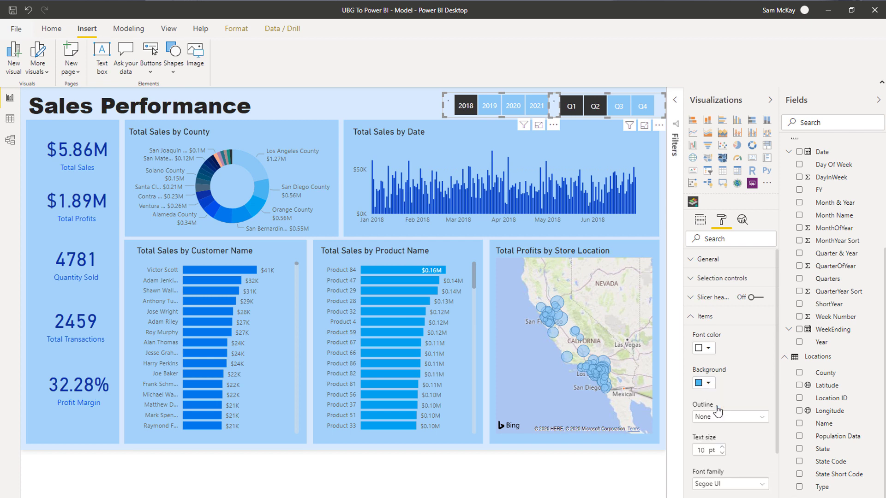
pyautogui.click(397, 106)
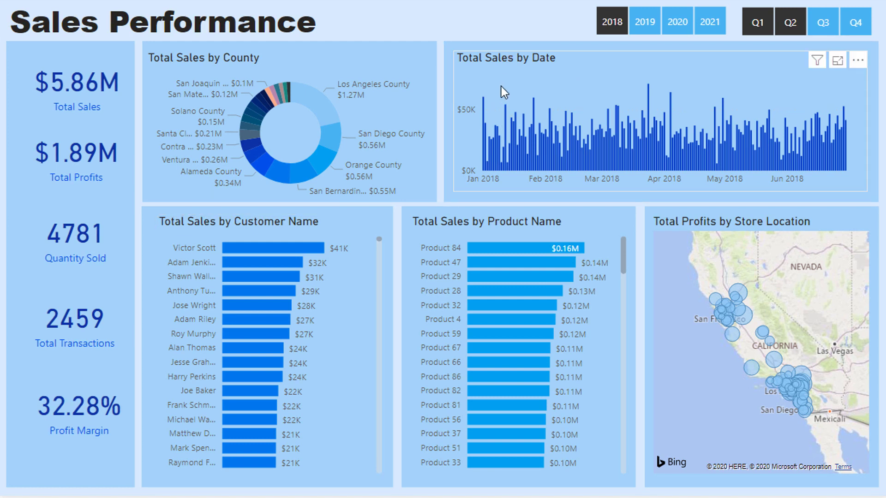
# Filter the page to Los Angeles County, showing $1.27M sales, $0.4M profits, 548 transactions
pyautogui.click(568, 75)
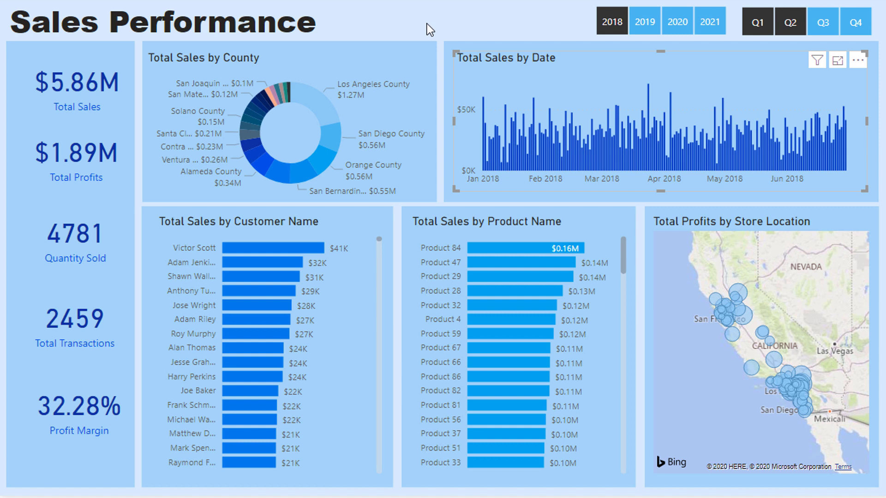
pyautogui.click(319, 109)
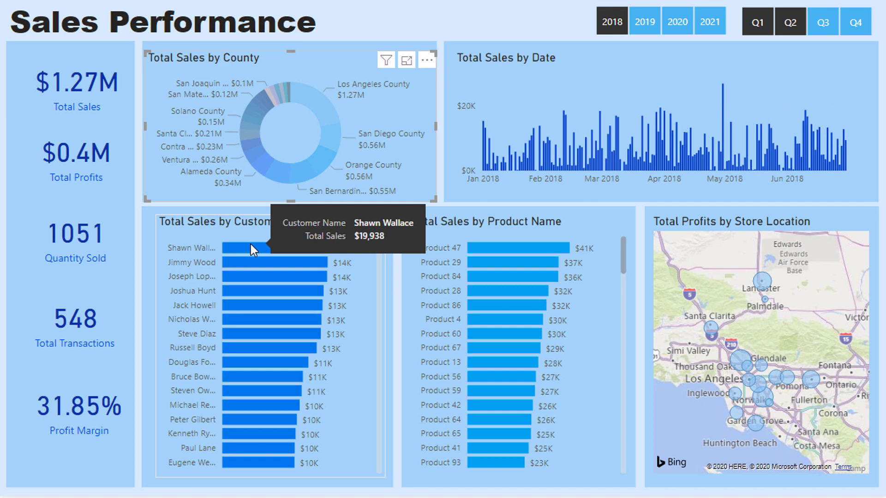
# Cross-filter by Alameda County, then by the top customer, clearing each selection afterward
pyautogui.click(258, 164)
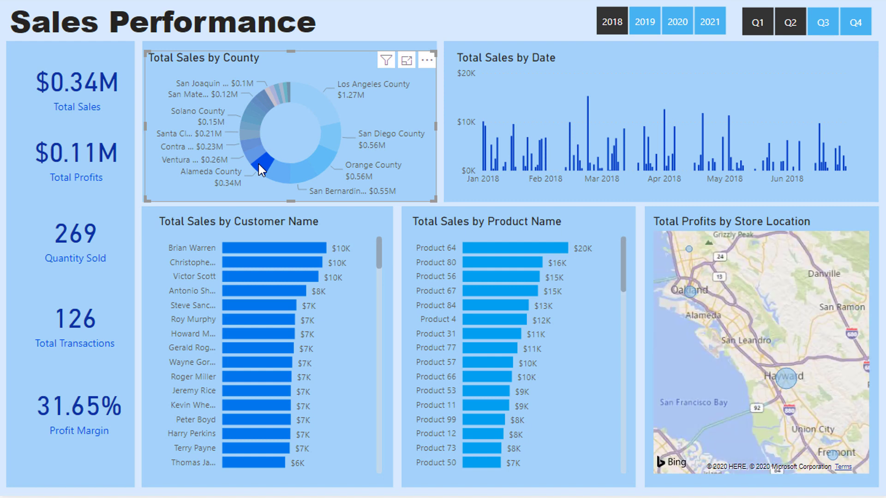
pyautogui.click(277, 249)
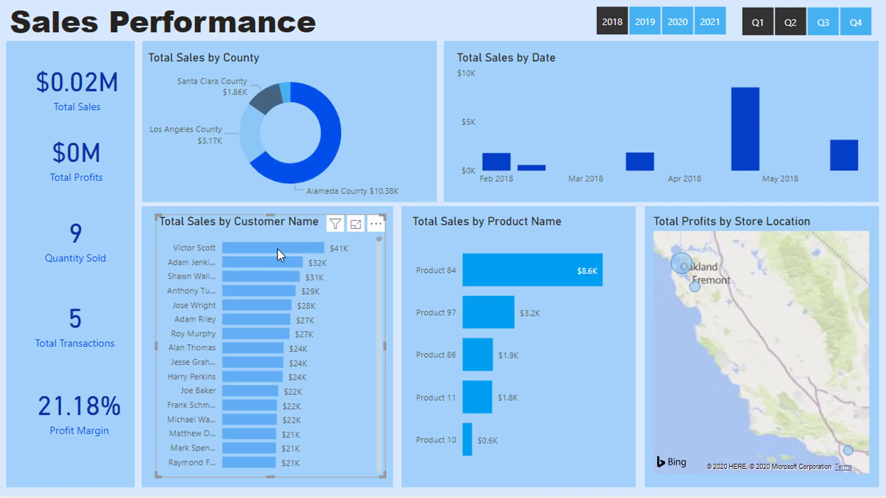
pyautogui.moveTo(277, 251)
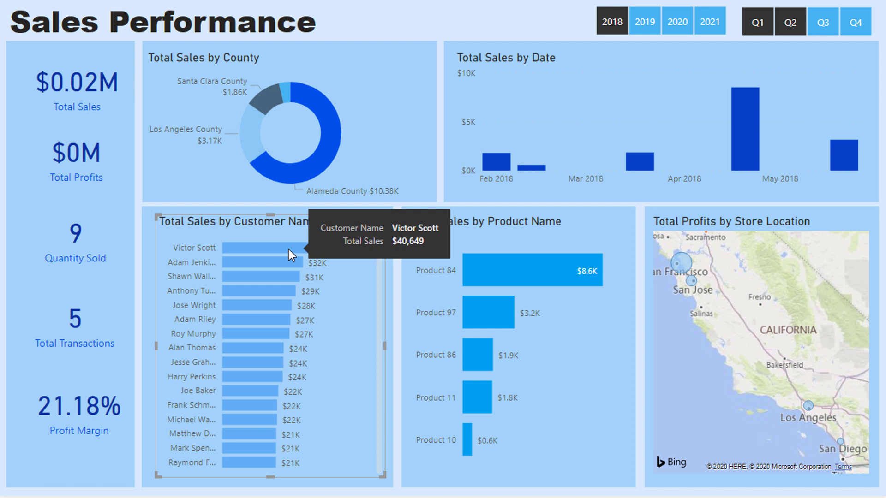
pyautogui.click(289, 249)
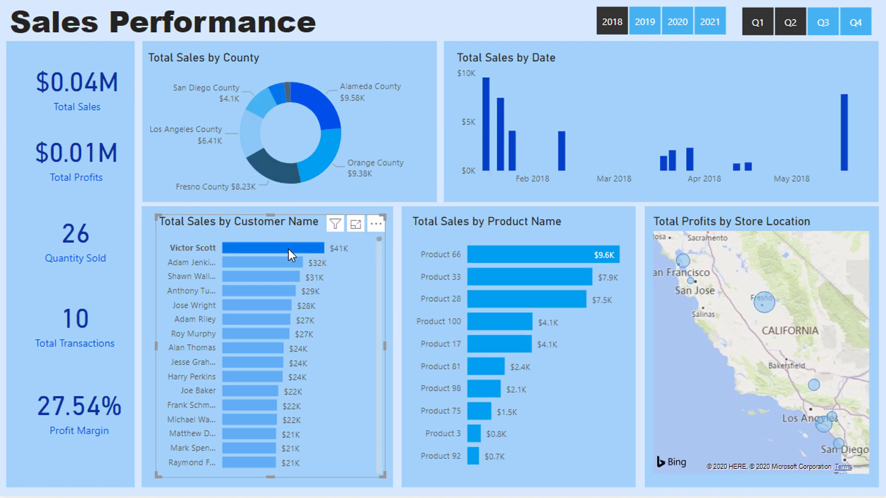
pyautogui.click(289, 249)
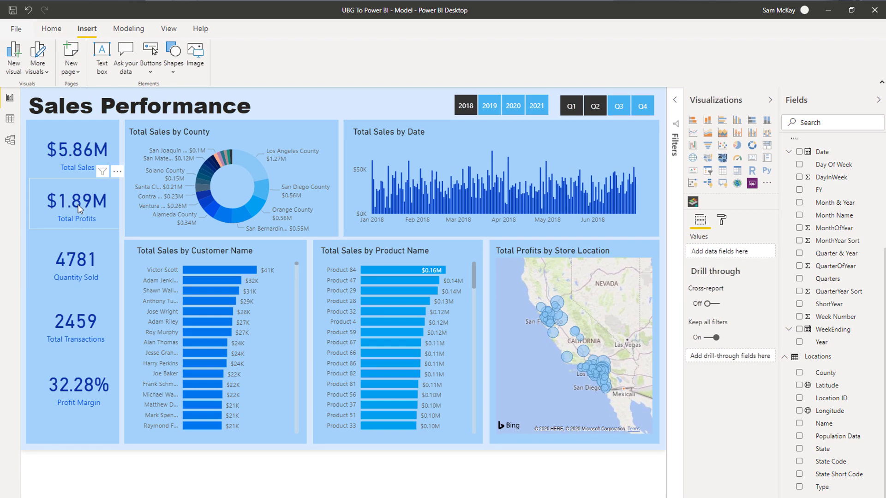
# Nudge the Profit Margin card up slightly
pyautogui.click(80, 159)
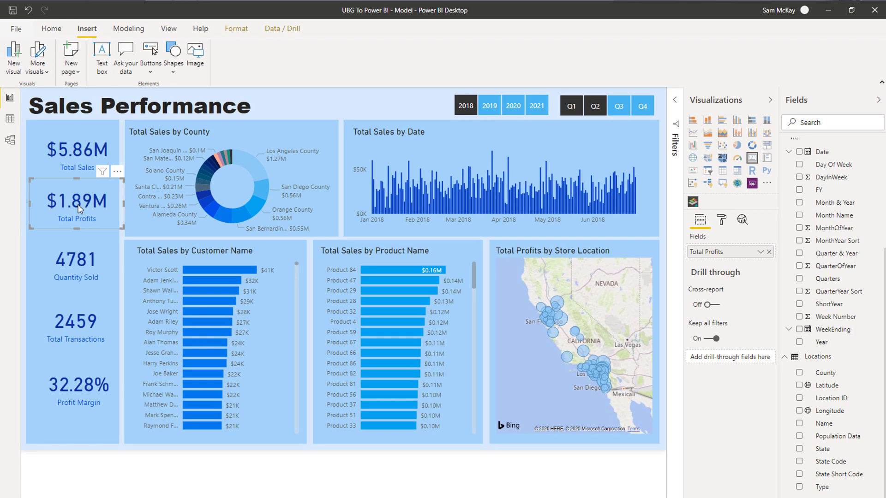
pyautogui.click(73, 152)
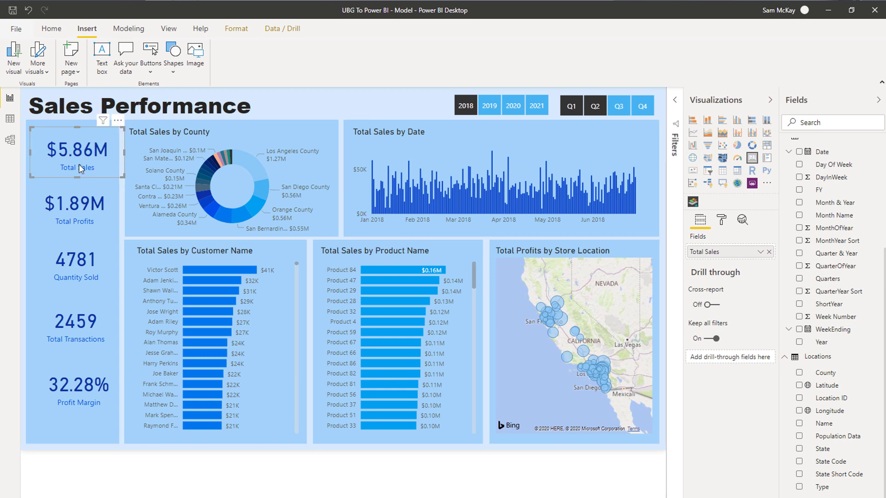
pyautogui.click(71, 258)
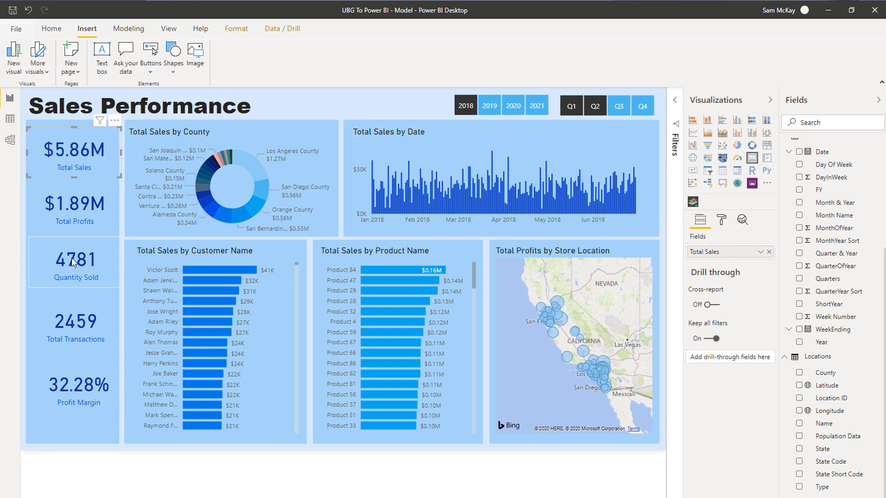
pyautogui.click(85, 324)
pyautogui.click(62, 364)
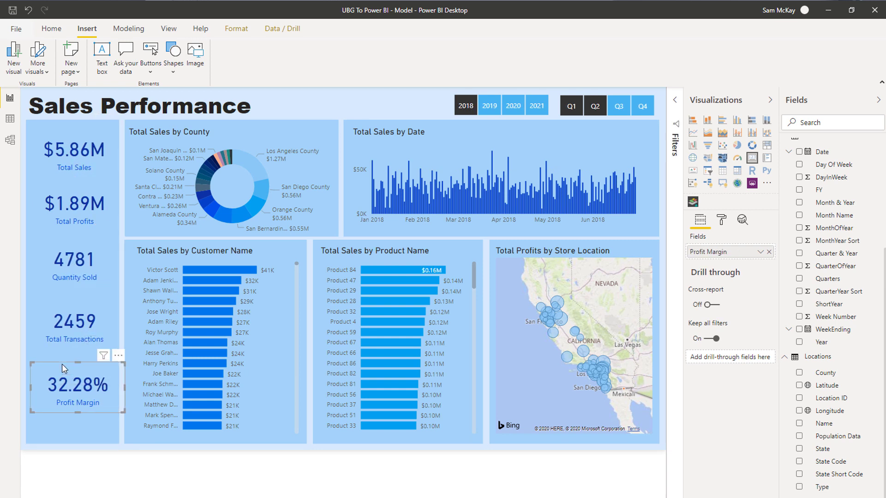
pyautogui.moveTo(61, 364); pyautogui.dragTo(62, 362)
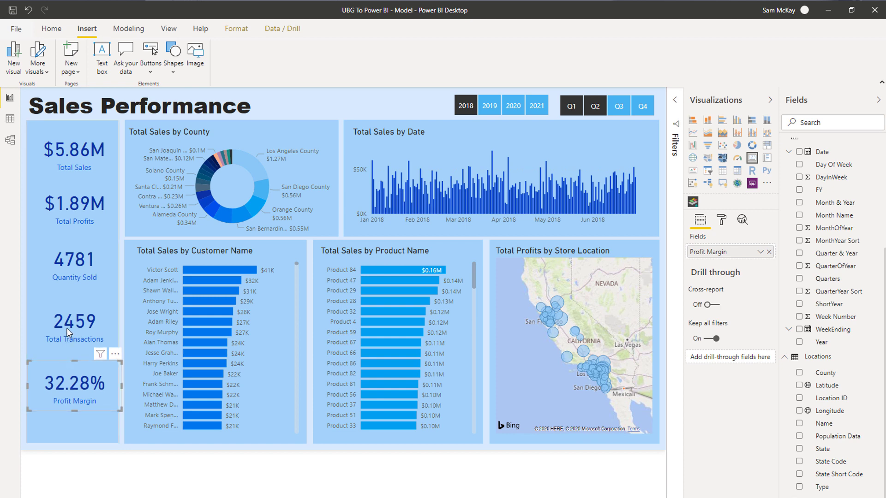
# Move the Quantity Sold, Total Profits and Total Sales cards down slightly for even spacing
pyautogui.click(72, 317)
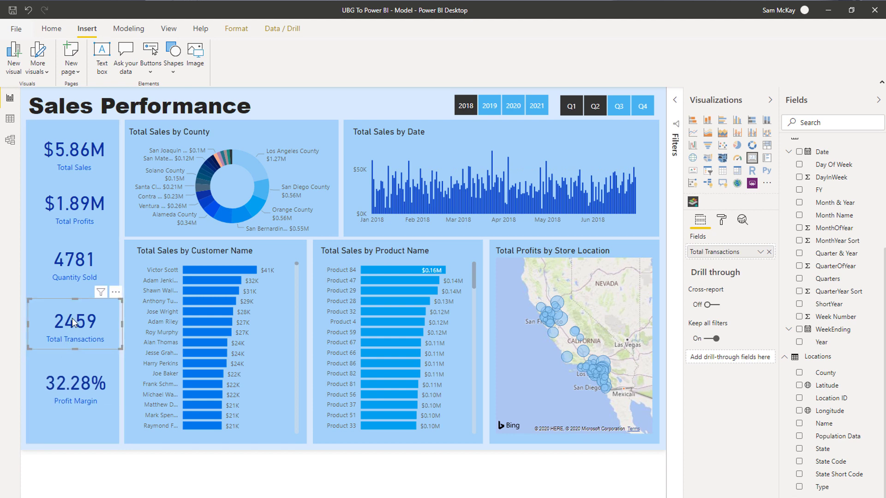
pyautogui.click(72, 279)
pyautogui.moveTo(72, 276); pyautogui.dragTo(72, 280)
pyautogui.click(75, 212)
pyautogui.moveTo(76, 212); pyautogui.dragTo(76, 215)
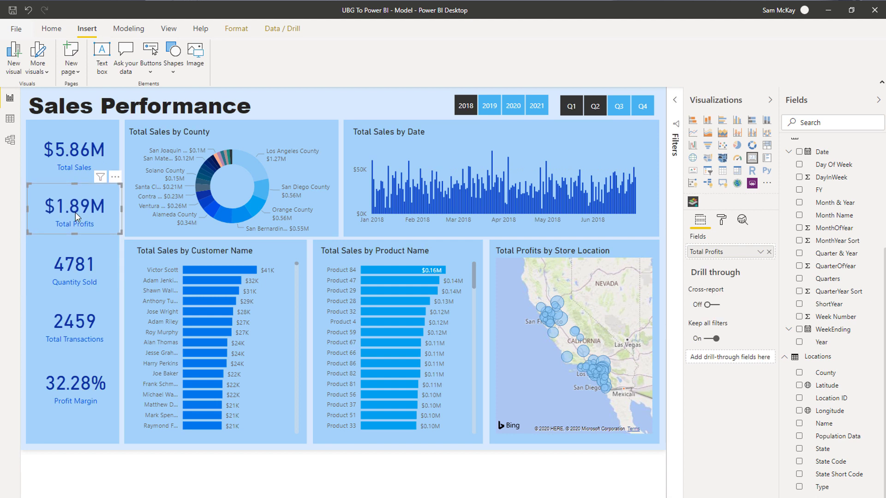
pyautogui.click(72, 158)
pyautogui.moveTo(72, 158); pyautogui.dragTo(73, 159)
pyautogui.click(328, 110)
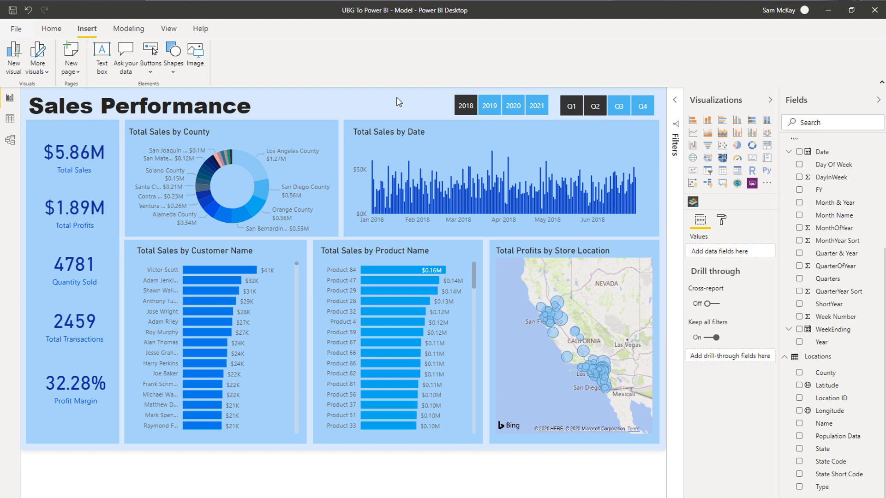